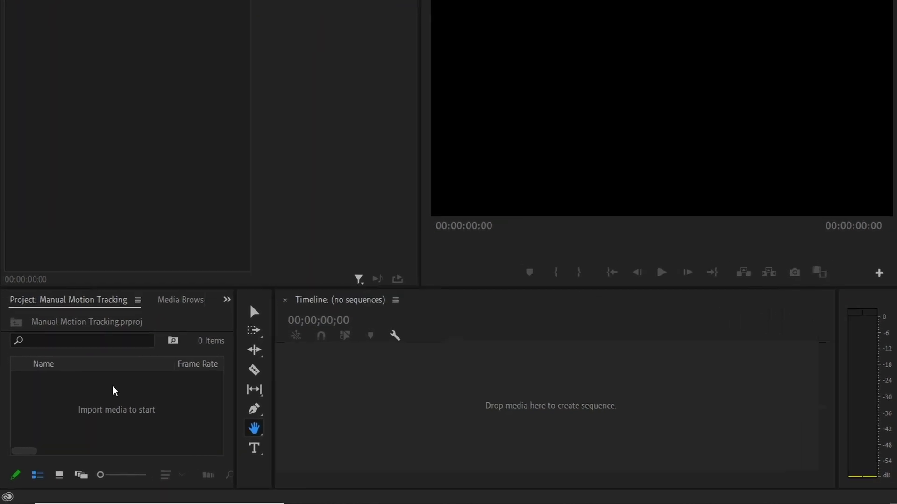
Step: Import UI-Element.mov and the Woman Wearing VR Headset video into the project
right_click(113, 386)
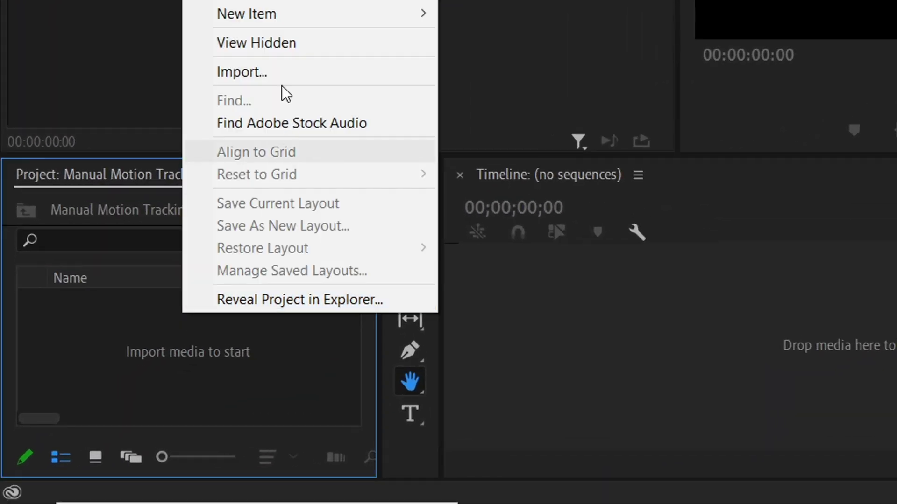
click(286, 67)
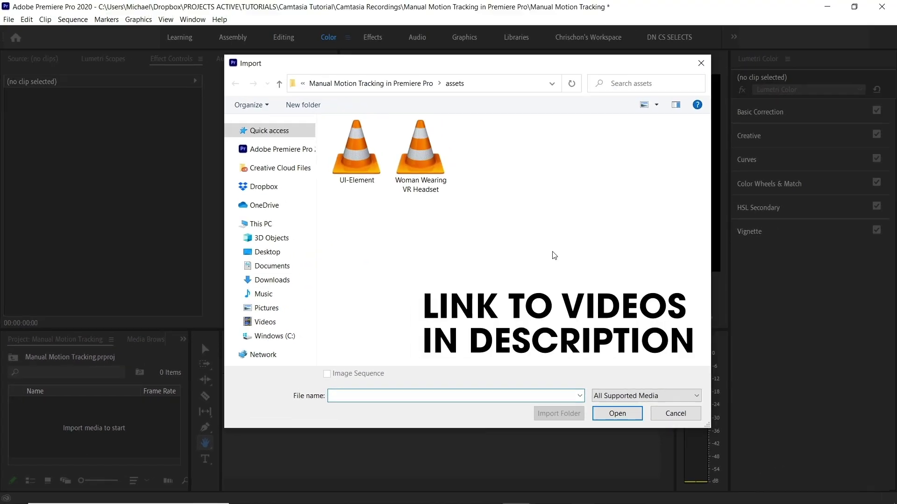
drag(553, 249, 326, 120)
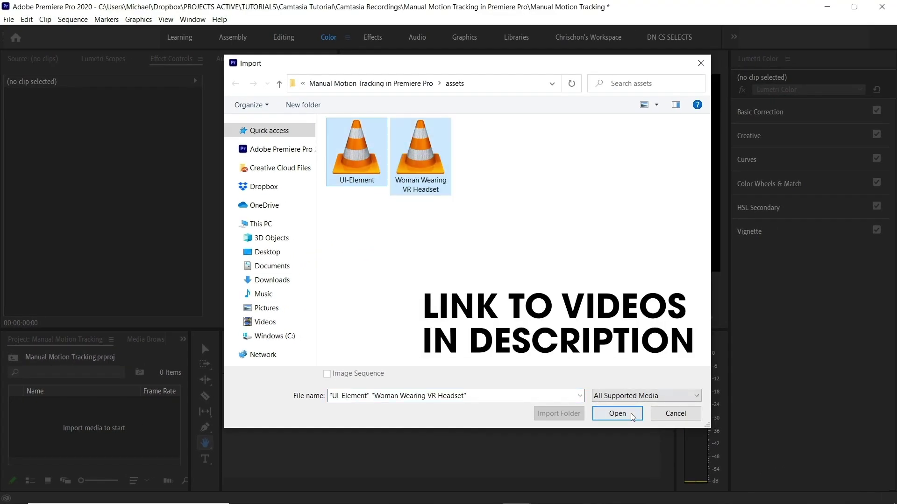
click(616, 413)
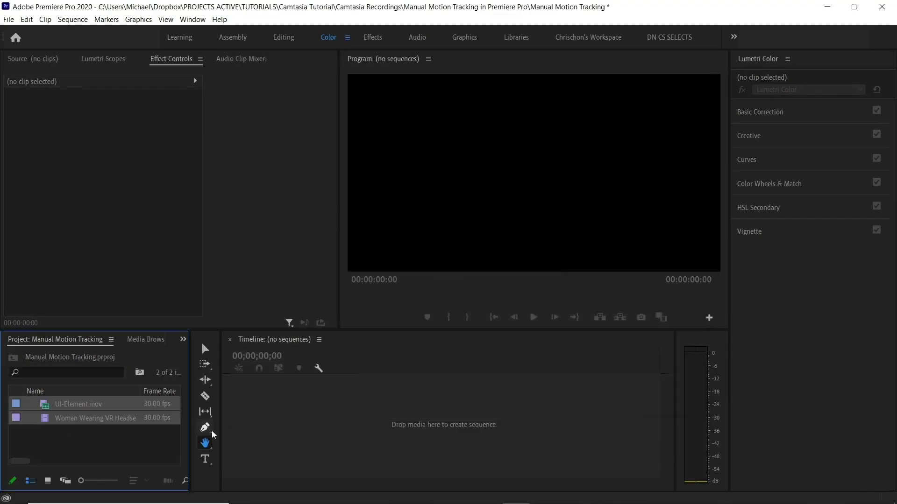
Step: Create a sequence from the Woman Wearing VR Headset clip, with the monitor set to Fit
click(133, 440)
click(112, 420)
mouse_move(87, 441)
mouse_down()
mouse_move(386, 423)
mouse_move(426, 411)
mouse_up()
click(427, 280)
click(428, 292)
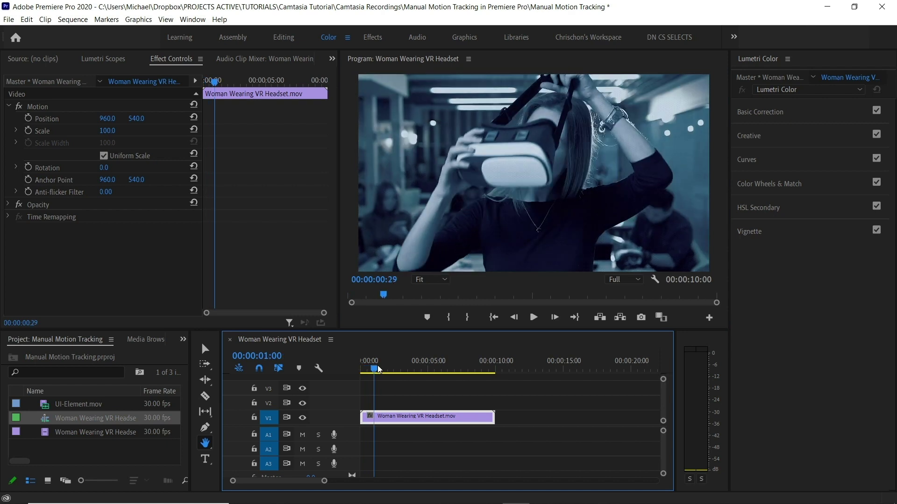
mouse_move(363, 364)
mouse_down()
mouse_move(397, 365)
mouse_move(382, 365)
mouse_up()
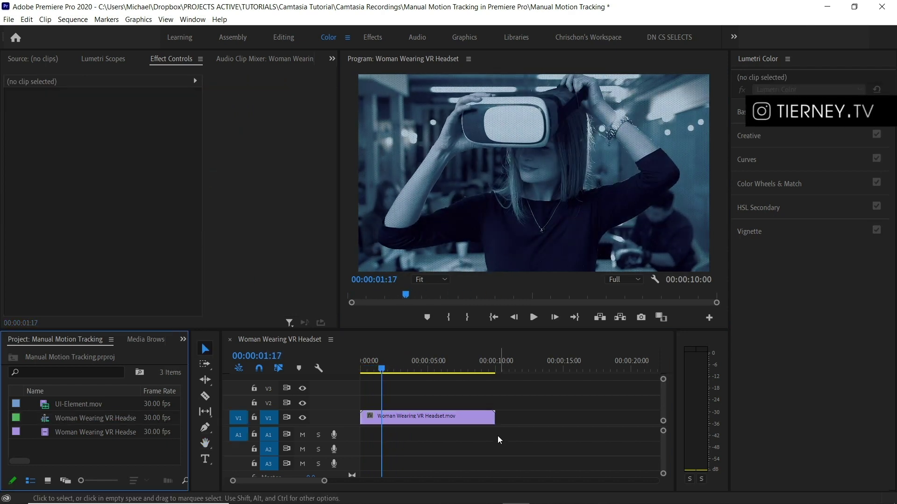
Step: Layer UI-Element.mov on V2, unlink it and delete its audio
mouse_move(77, 404)
mouse_down()
mouse_move(382, 406)
mouse_move(366, 406)
mouse_up()
right_click(399, 404)
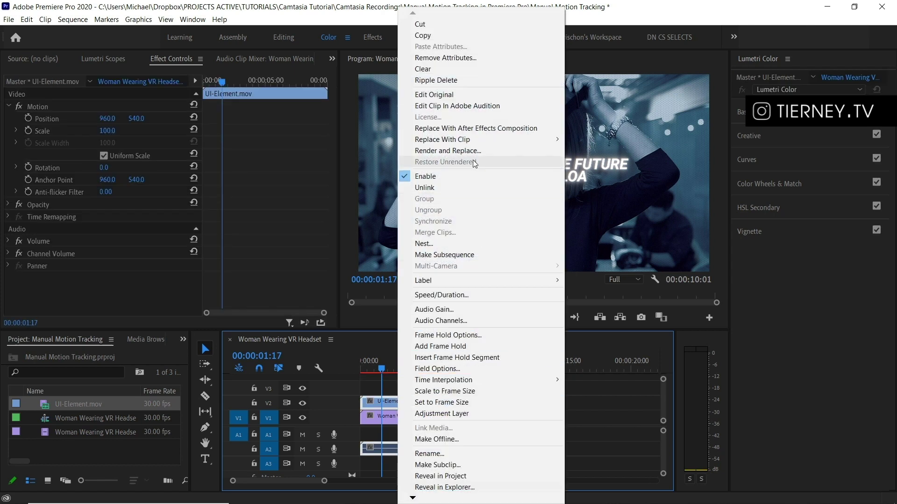
click(454, 185)
click(452, 450)
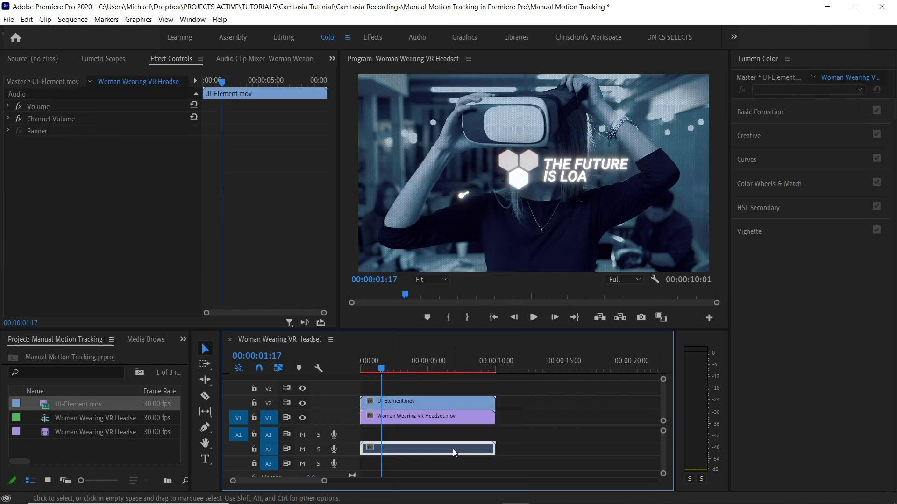
key(Delete)
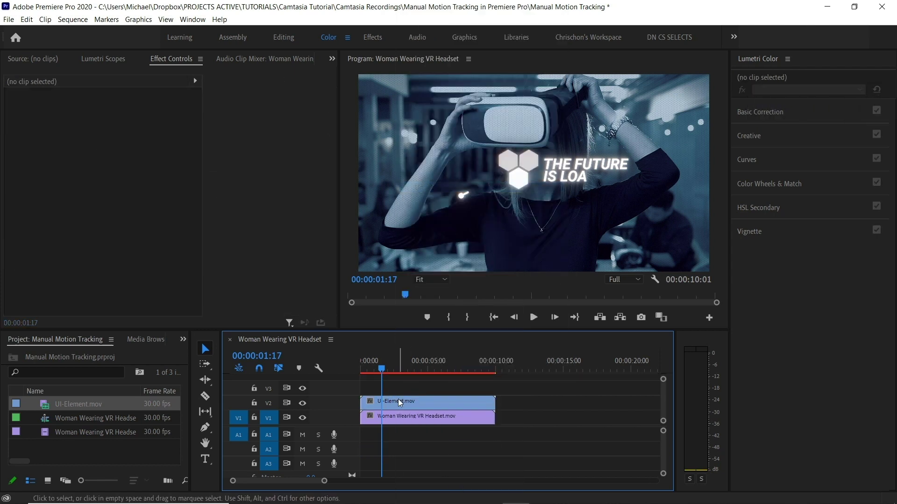
Step: Around 2:28, scale the UI-Element graphic to 70 and place it at 1248, 230
click(400, 403)
drag(383, 361, 401, 361)
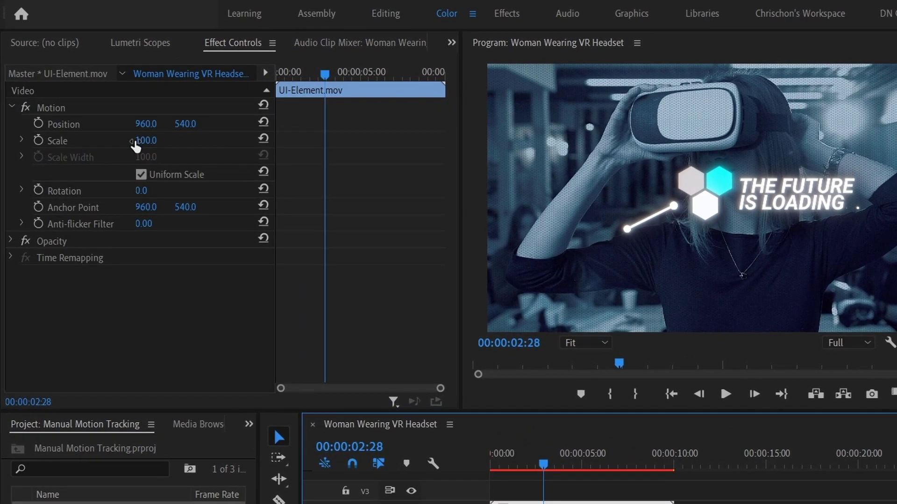
drag(147, 141, 127, 141)
text(7)
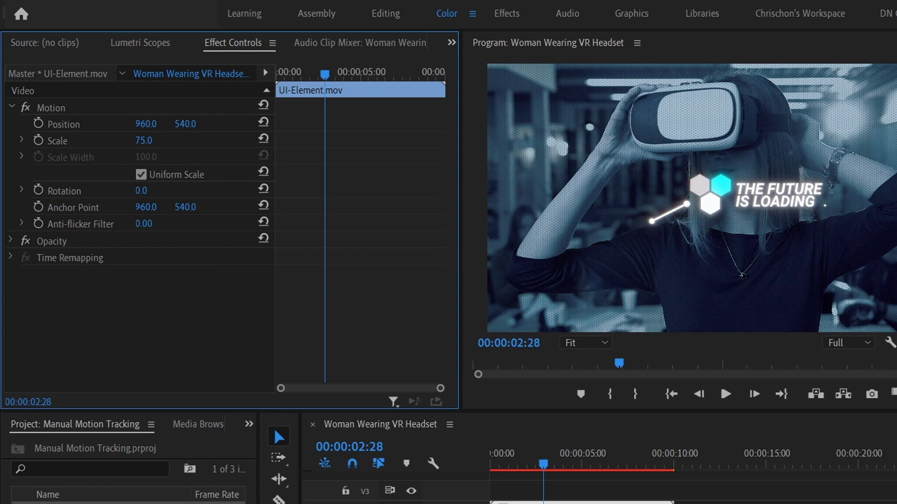
text(0)
key(Return)
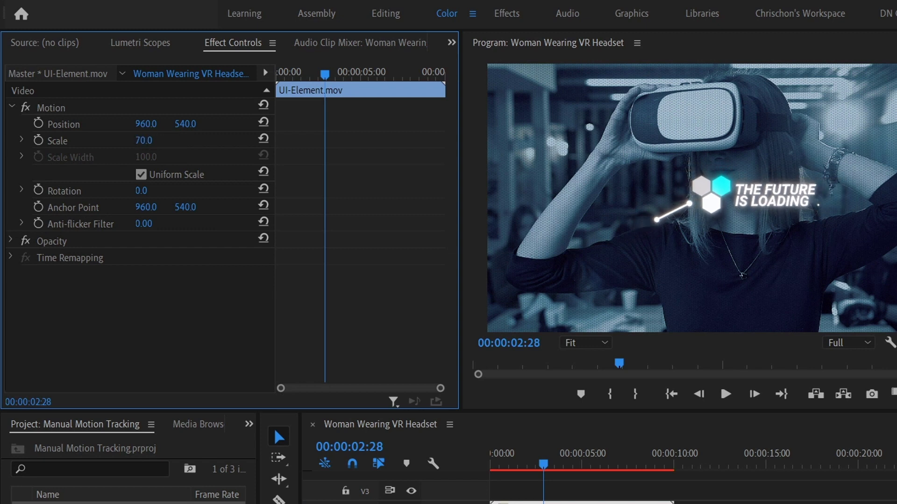
mouse_move(147, 125)
mouse_down()
mouse_move(193, 123)
mouse_move(144, 125)
mouse_up()
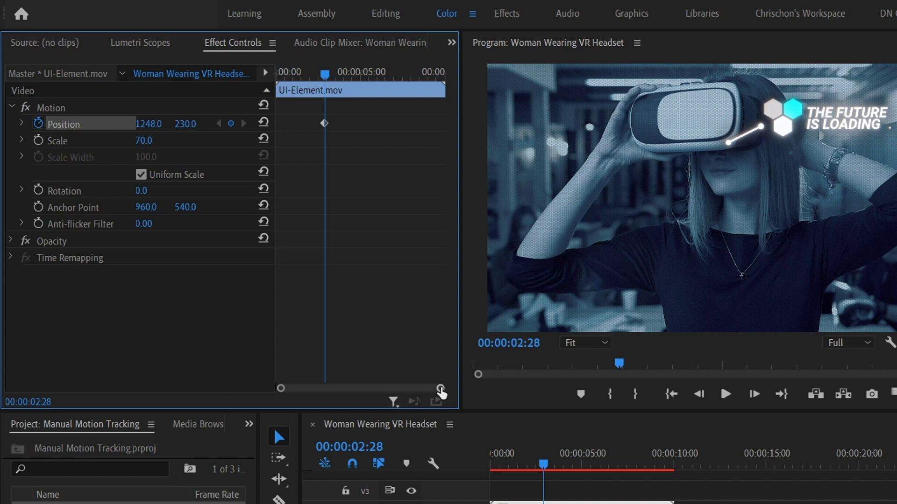
Step: Add Position keyframes at 2:20 and 3:07 so the graphic follows the headset
drag(440, 388, 390, 398)
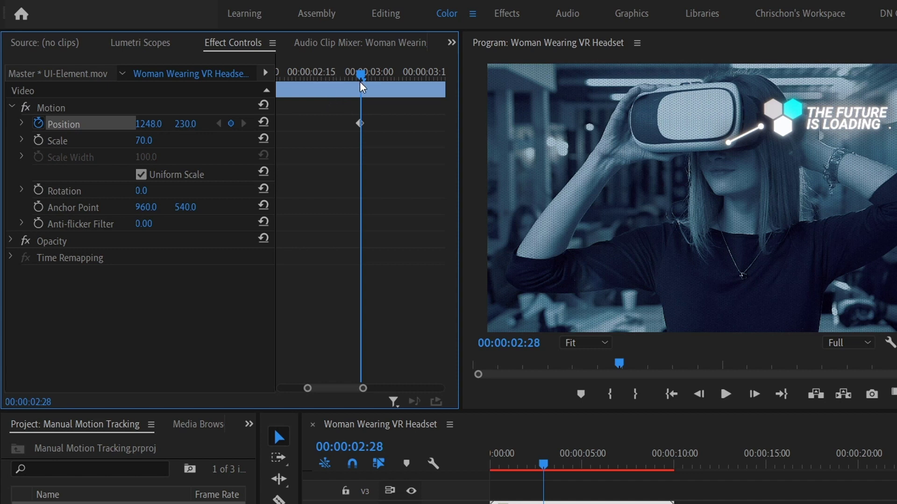
drag(361, 72, 330, 76)
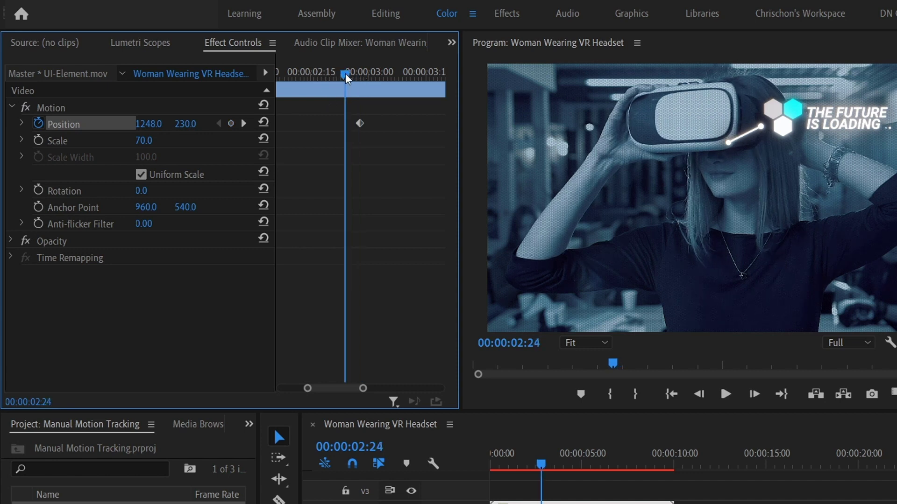
drag(149, 124, 144, 124)
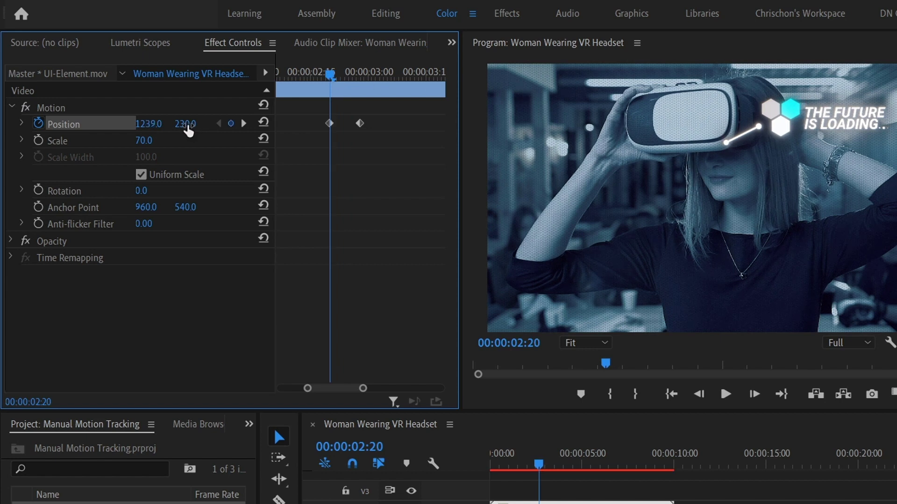
drag(382, 71, 397, 70)
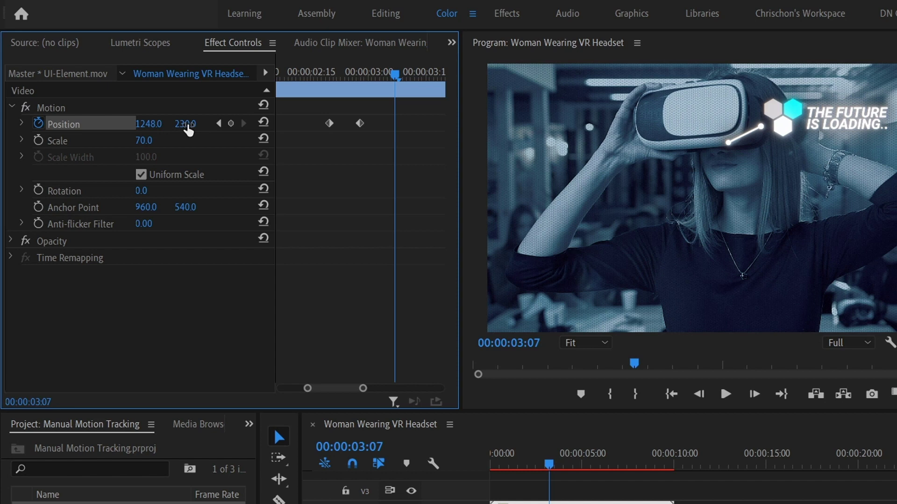
drag(188, 125, 149, 124)
Step: View the monitor at 100%, pan onto the headset, and advance to about 3:16
click(587, 344)
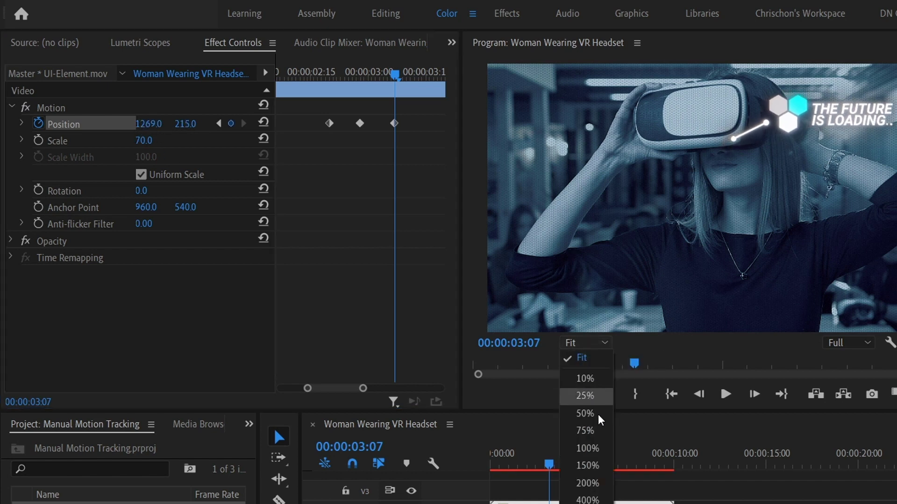
click(587, 448)
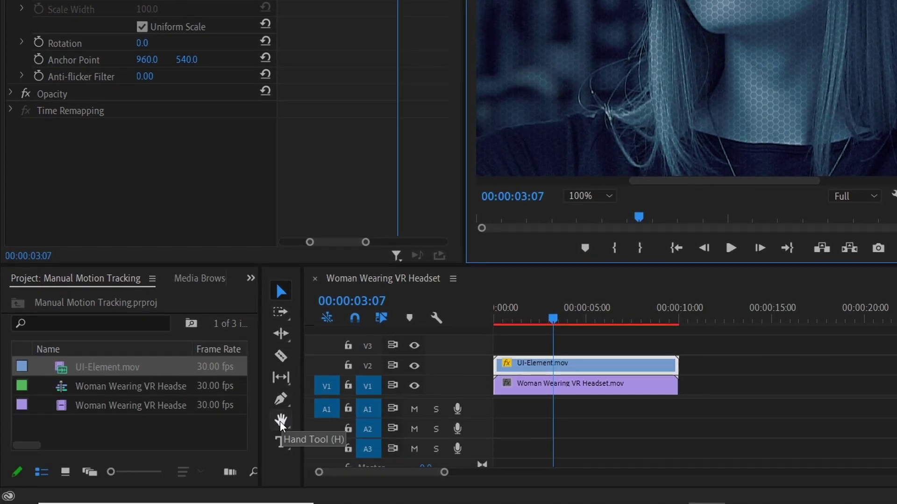
click(280, 421)
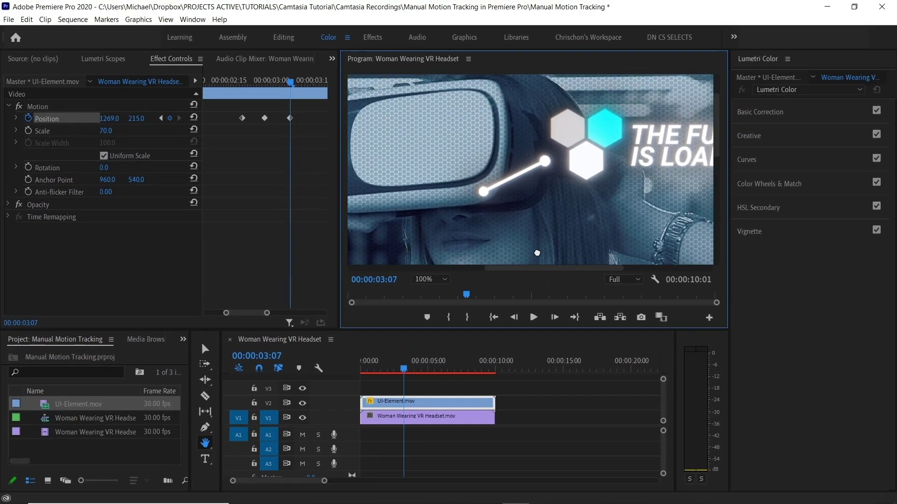
drag(537, 252, 520, 261)
drag(290, 81, 314, 79)
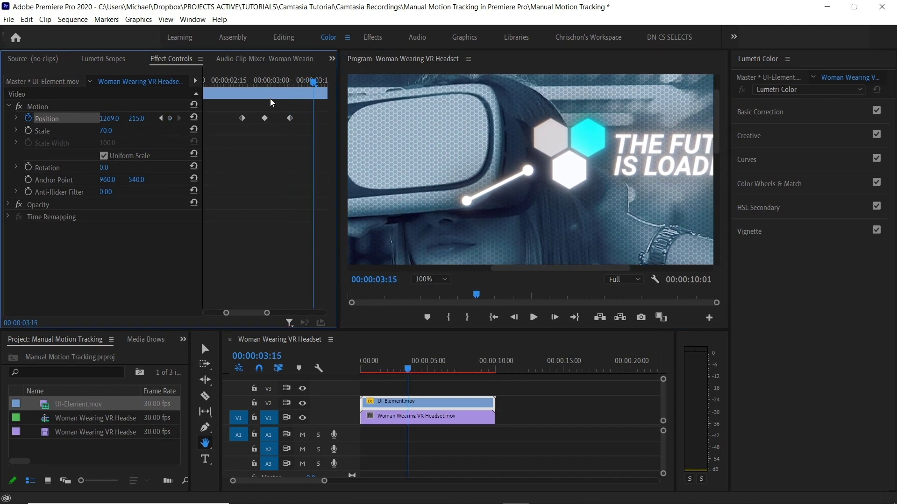
drag(109, 118, 120, 118)
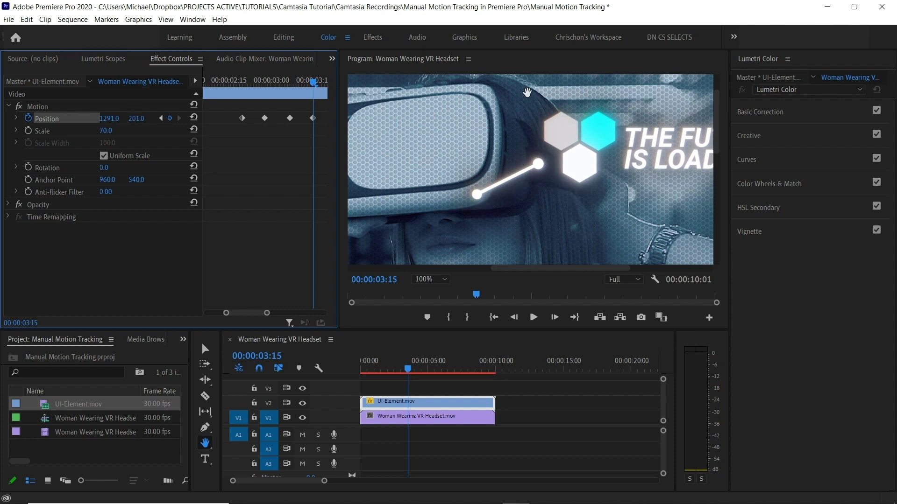
drag(314, 80, 326, 80)
drag(249, 313, 270, 313)
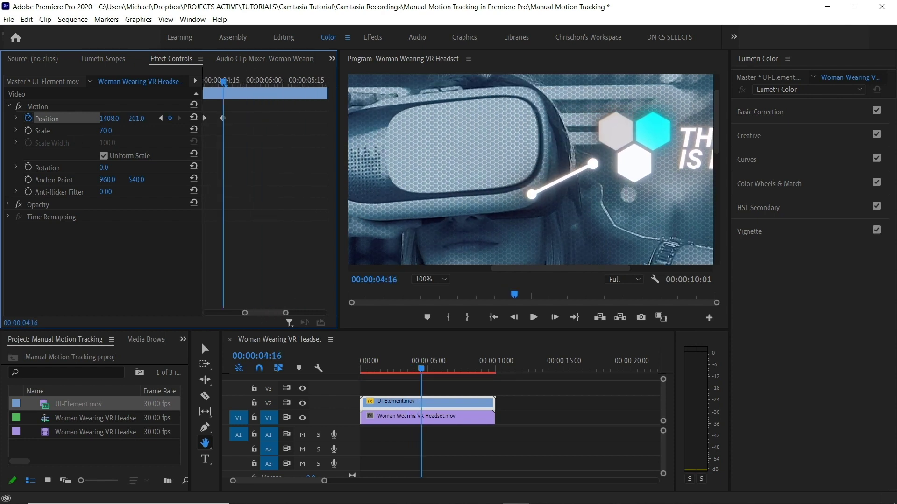
drag(109, 118, 121, 119)
drag(270, 314, 281, 313)
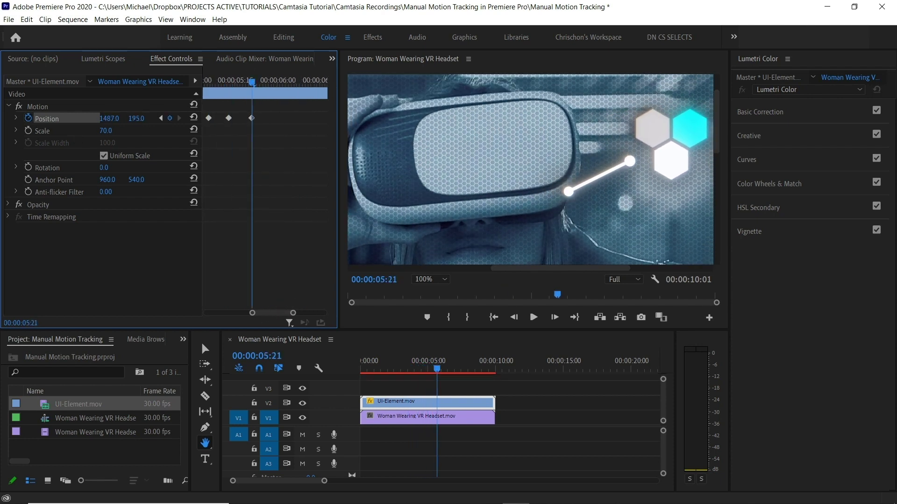
drag(110, 119, 114, 118)
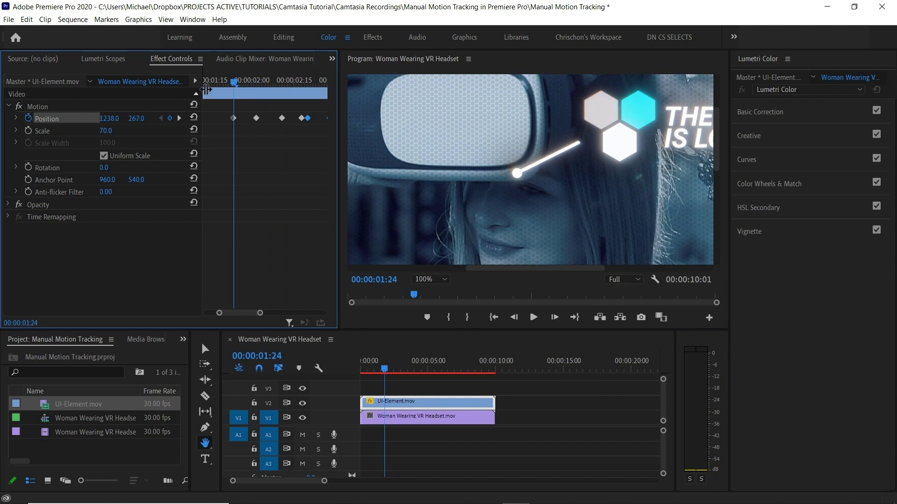
Step: Move the playhead back to about frame 1:01
drag(208, 91, 203, 91)
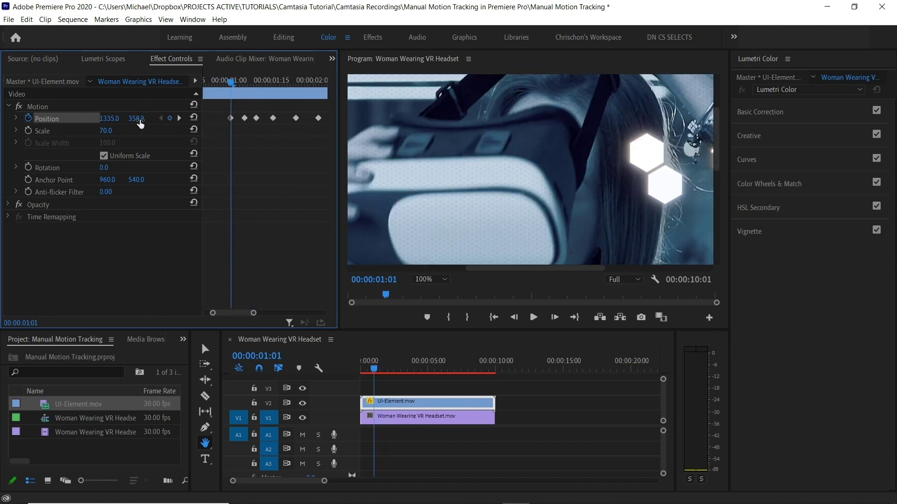